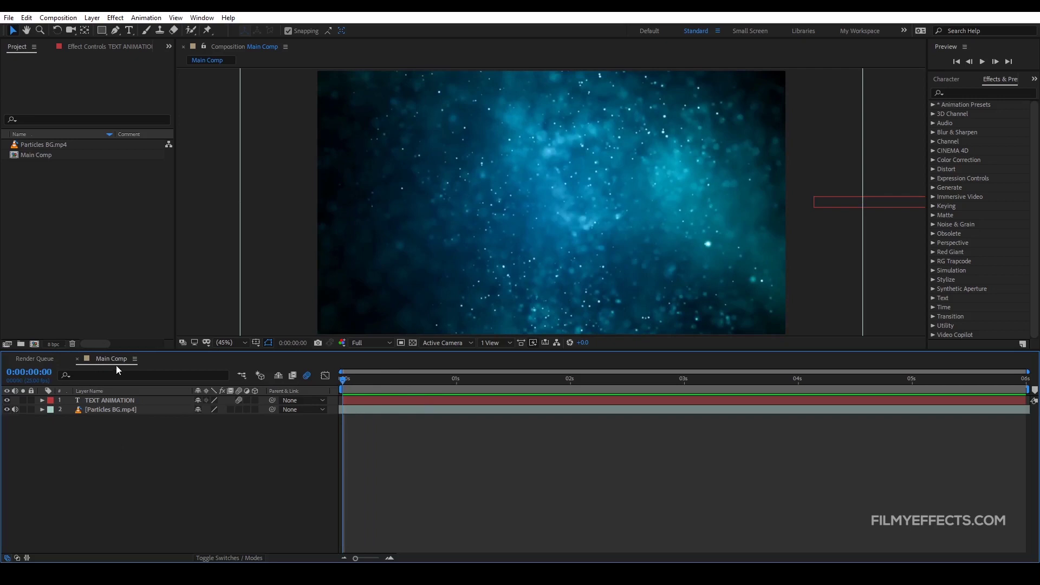
pyautogui.click(32, 154)
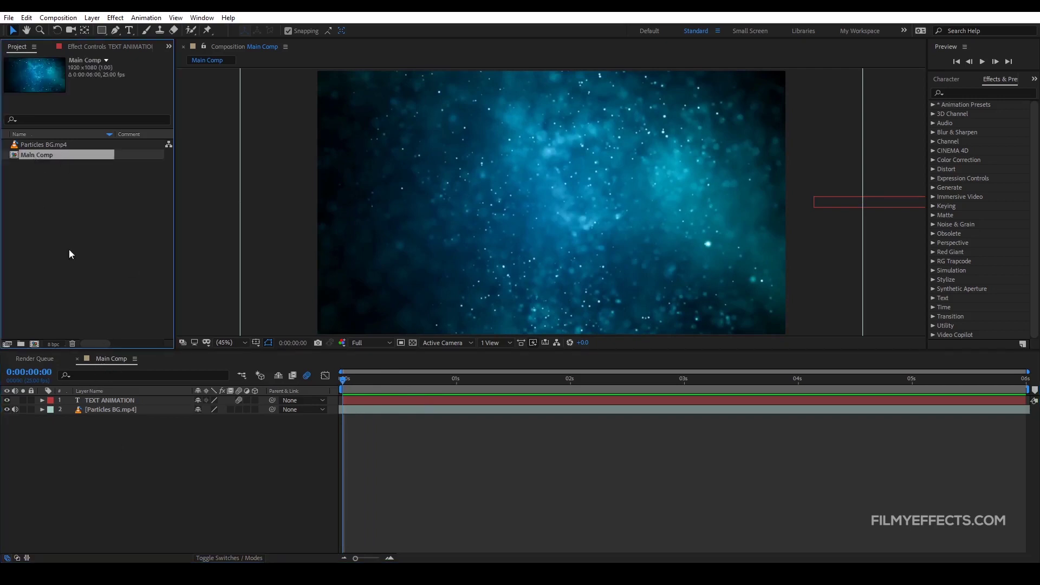
pyautogui.click(91, 468)
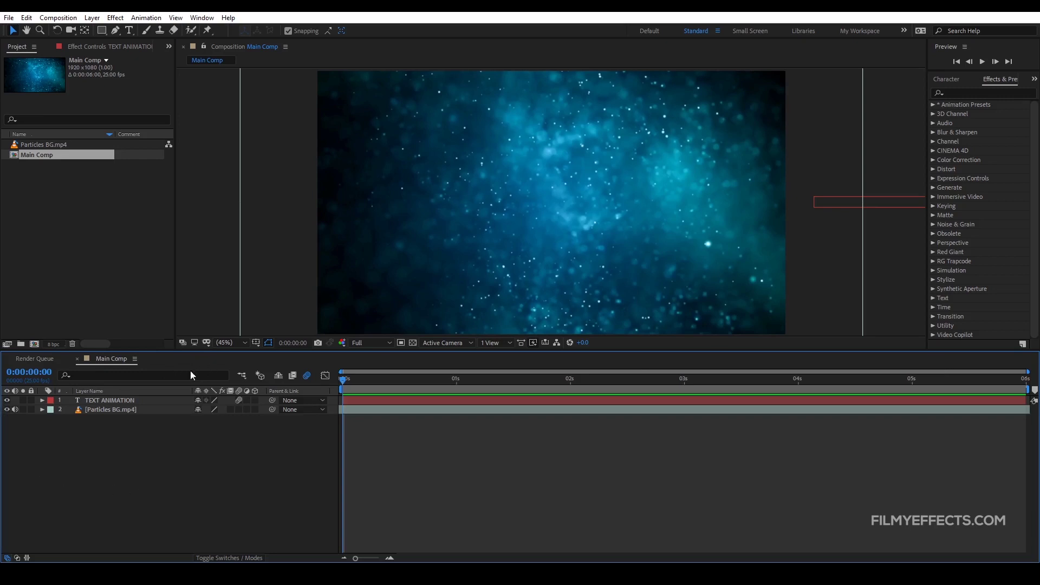
pyautogui.click(74, 262)
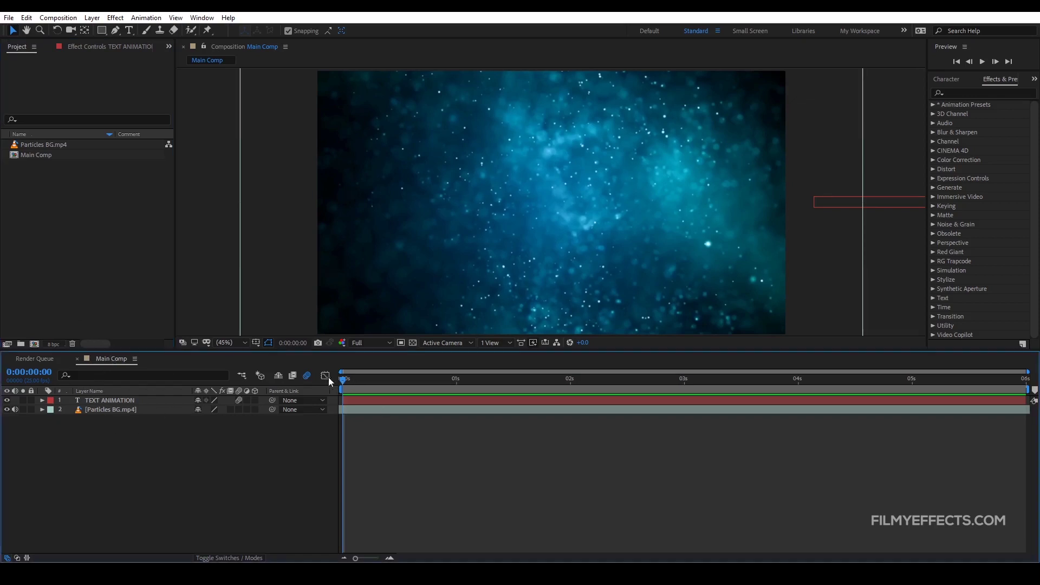
pyautogui.moveTo(344, 377); pyautogui.dragTo(220, 362)
# Reveal Main Comp in the project from its timeline and duplicate it sixteen times, up to Main Comp 17
pyautogui.rightClick(106, 359)
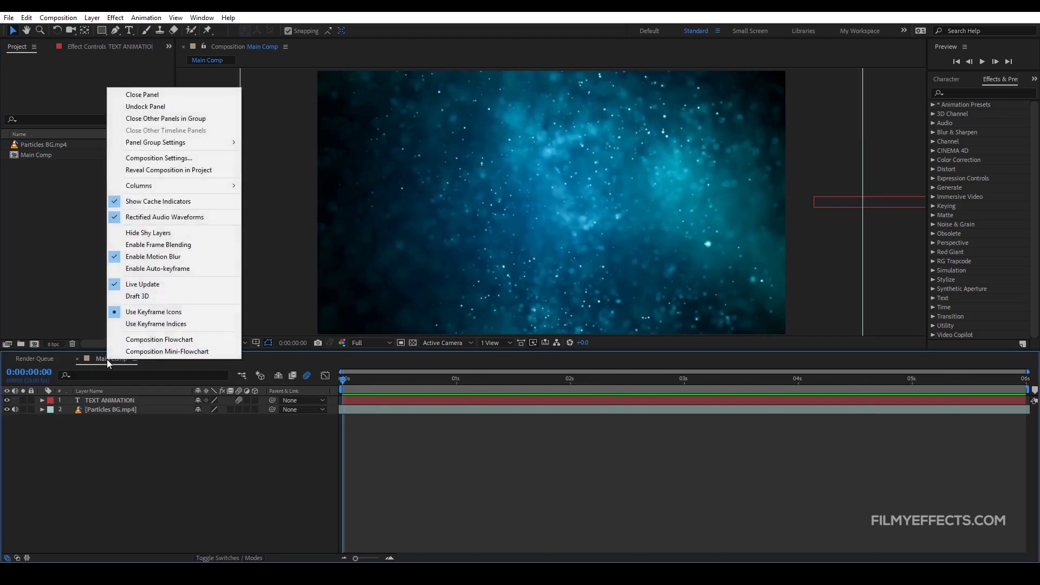
pyautogui.click(151, 170)
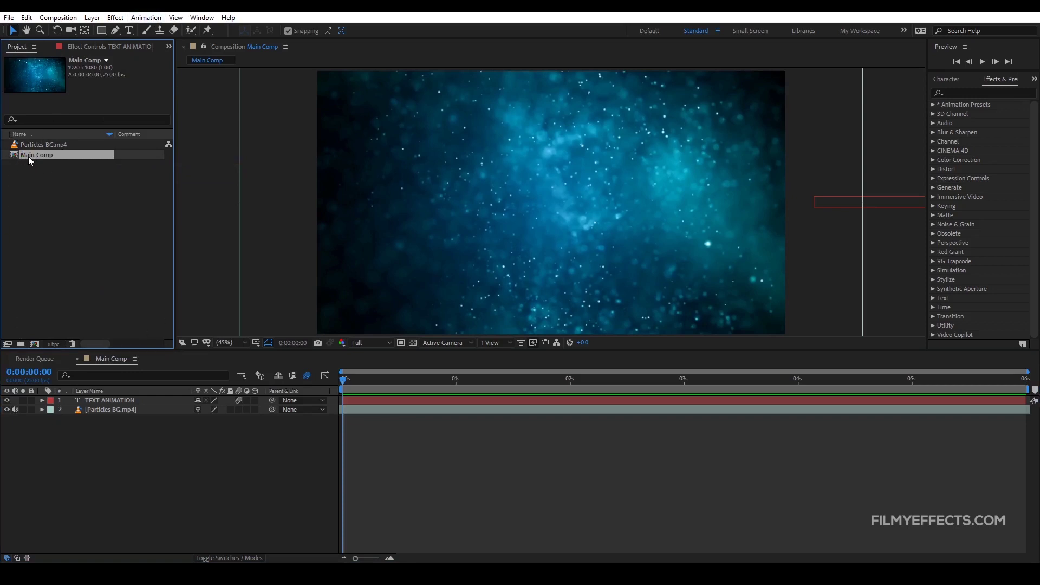
pyautogui.hotkey('ctrl', 'd')
pyautogui.hotkey('ctrl', 'd')
pyautogui.hotkey('ctrl', 'd')
pyautogui.hotkey('ctrl', 'd')
pyautogui.hotkey('ctrl', 'd')
pyautogui.hotkey('ctrl', 'd')
pyautogui.hotkey('ctrl', 'd')
pyautogui.hotkey('ctrl', 'd')
pyautogui.hotkey('ctrl', 'd')
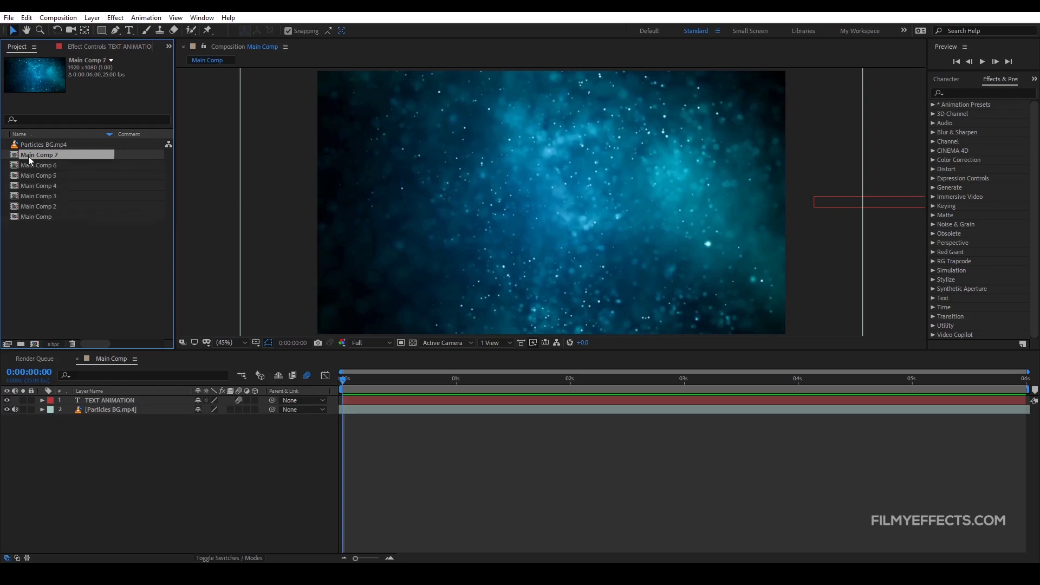
pyautogui.hotkey('ctrl', 'd')
pyautogui.hotkey('ctrl', 'd')
pyautogui.hotkey('ctrl', 'd')
pyautogui.hotkey('ctrl', 'd')
pyautogui.hotkey('ctrl', 'd')
pyautogui.hotkey('ctrl', 'd')
pyautogui.hotkey('ctrl', 'd')
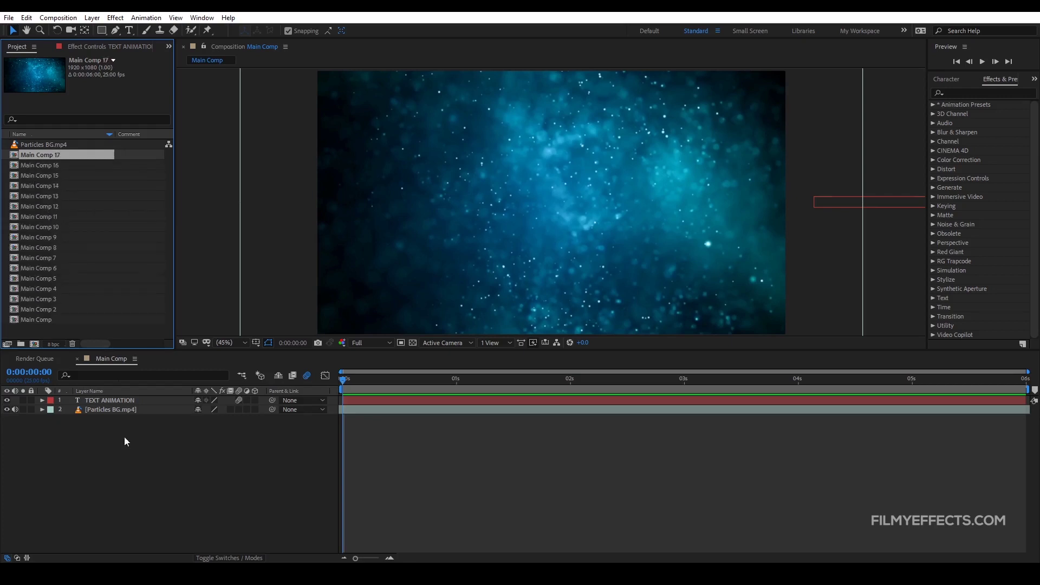
# Reveal the original Main Comp among the duplicates in the project and add it to the render queue
pyautogui.click(125, 437)
pyautogui.rightClick(109, 362)
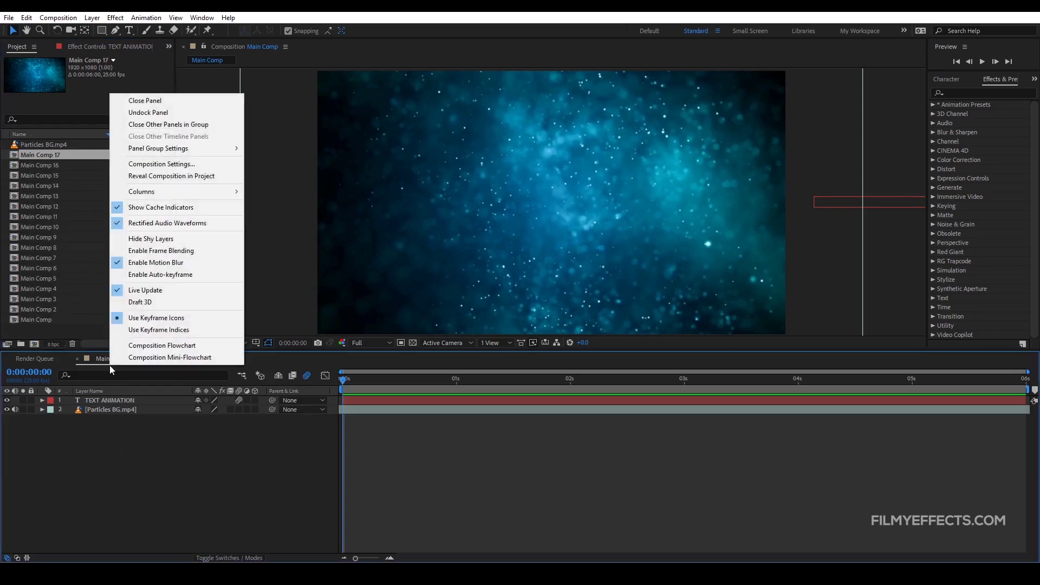
pyautogui.click(140, 174)
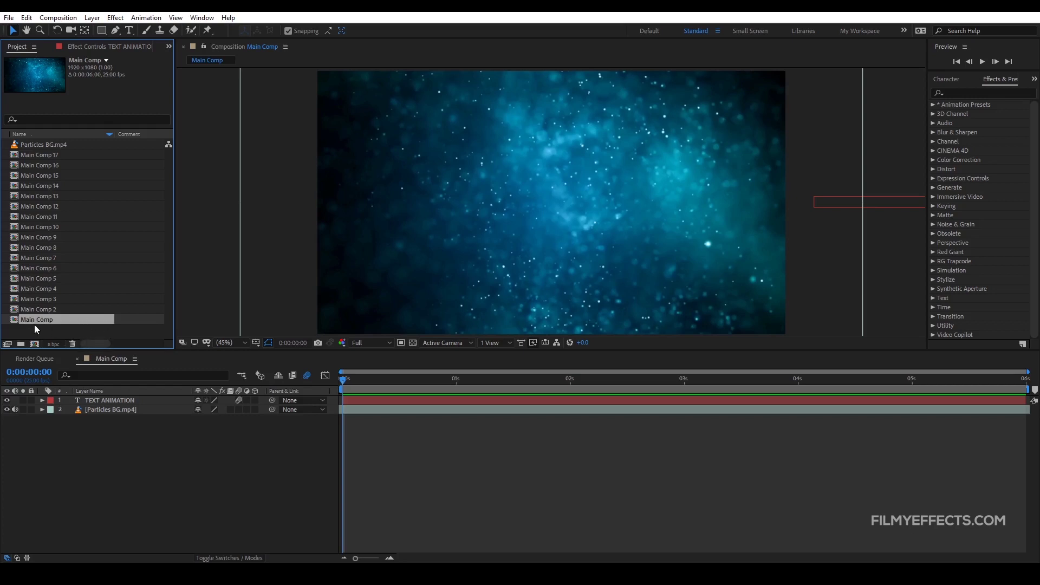
pyautogui.click(56, 19)
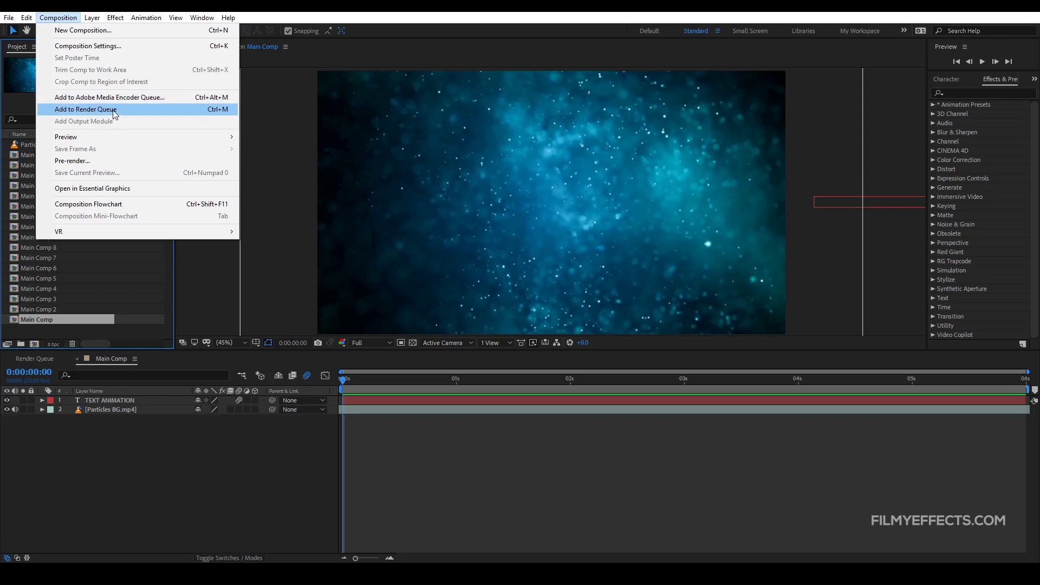
pyautogui.click(75, 110)
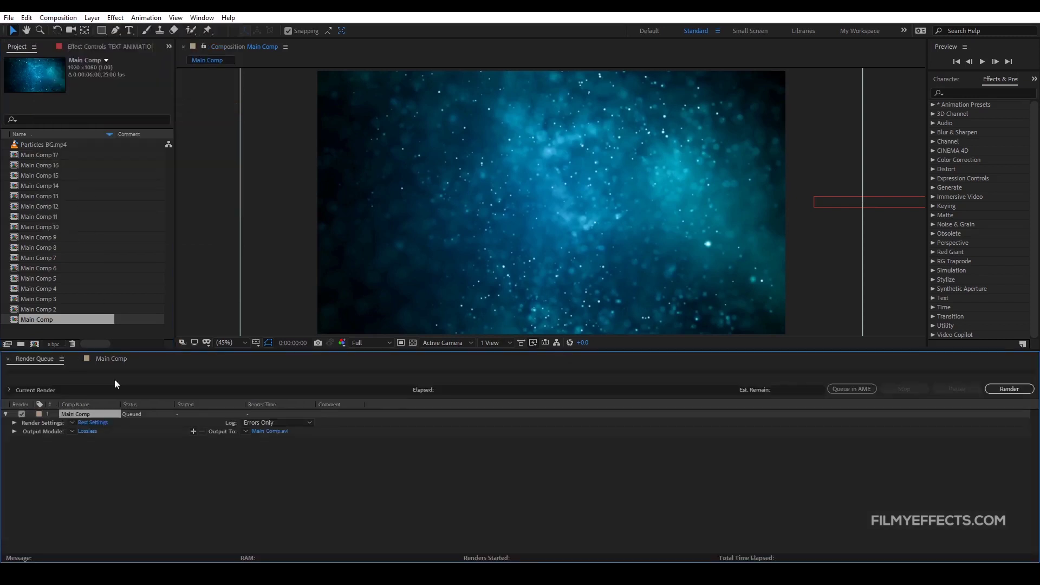
pyautogui.click(108, 494)
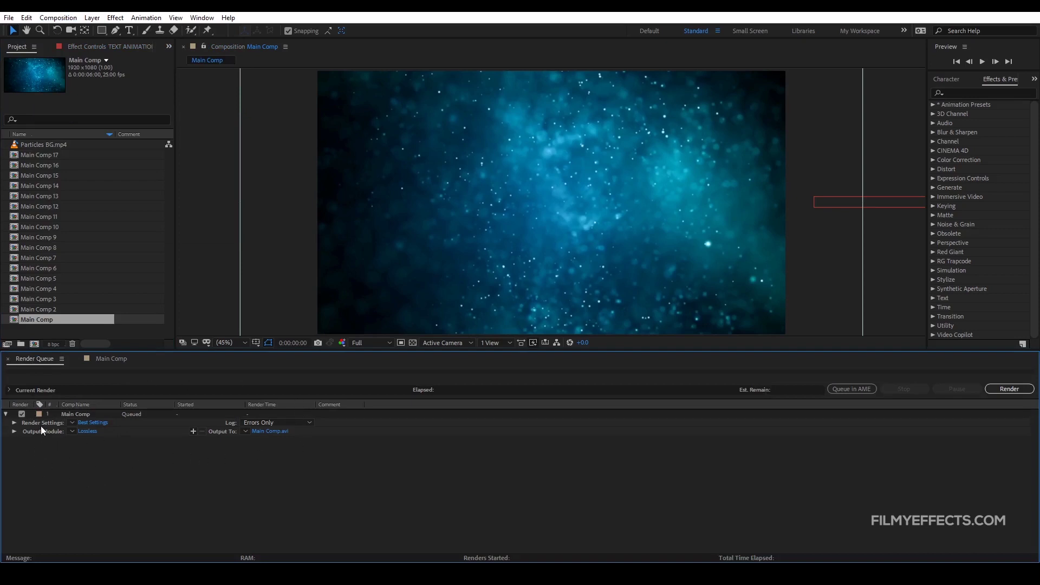
pyautogui.click(74, 415)
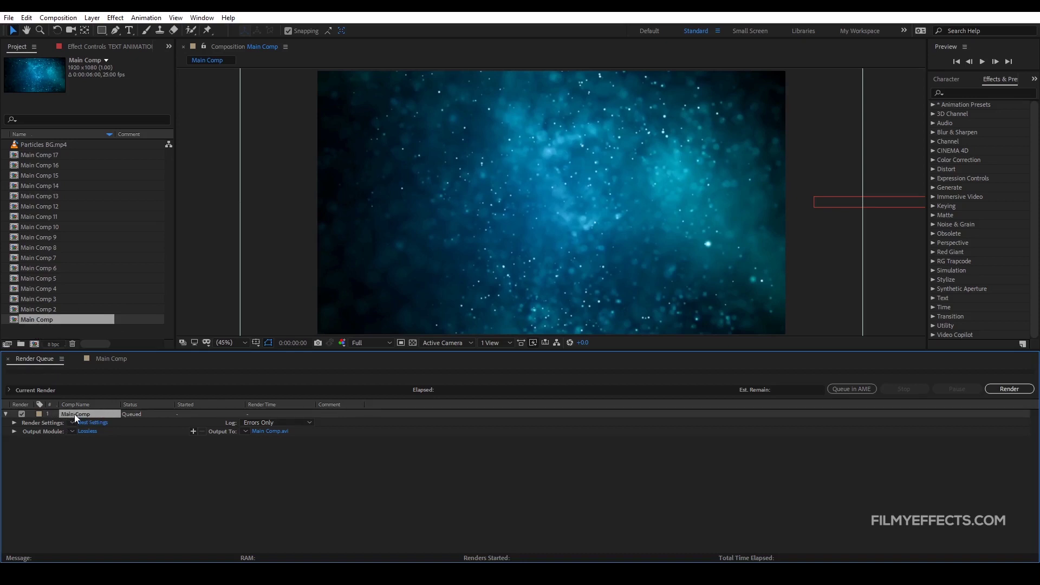
# Set the render's output file name to Animation as an AVI, saved in New folder inside the After Effects folder
pyautogui.click(264, 432)
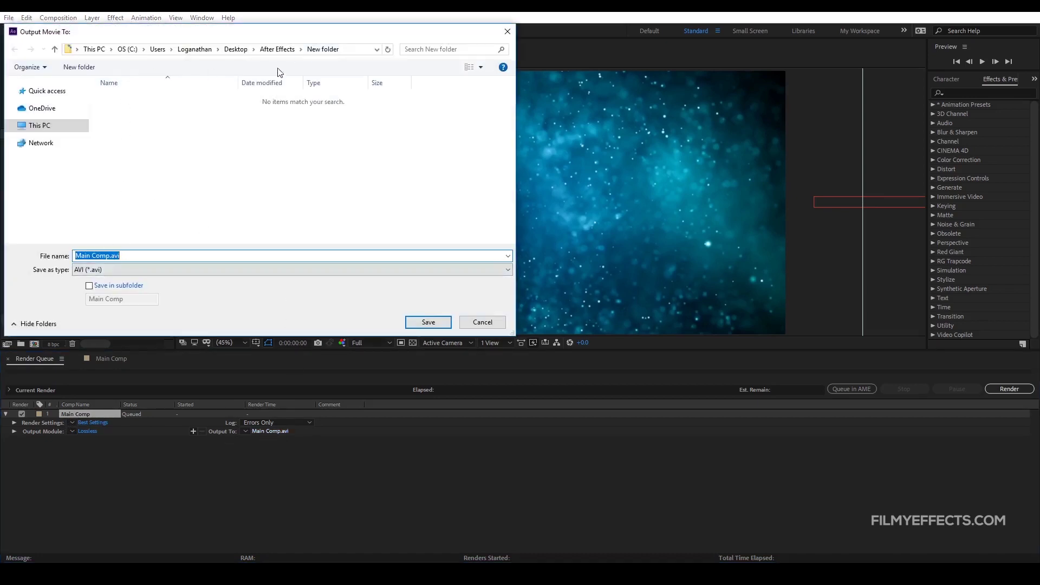
pyautogui.click(101, 258)
pyautogui.moveTo(111, 258); pyautogui.dragTo(63, 249)
pyautogui.press('BackSpace')
pyautogui.write('Animation')
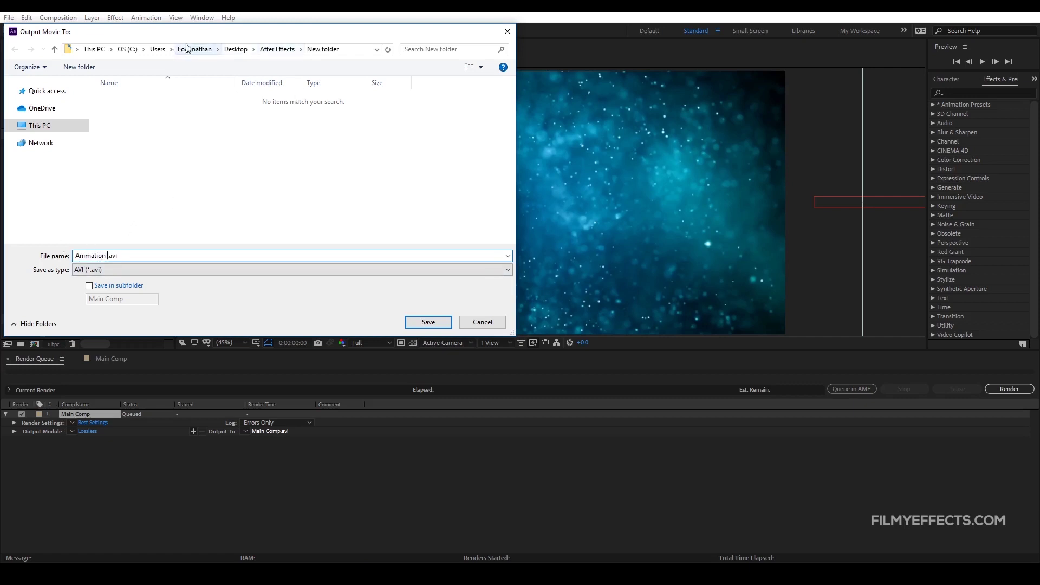
pyautogui.click(416, 323)
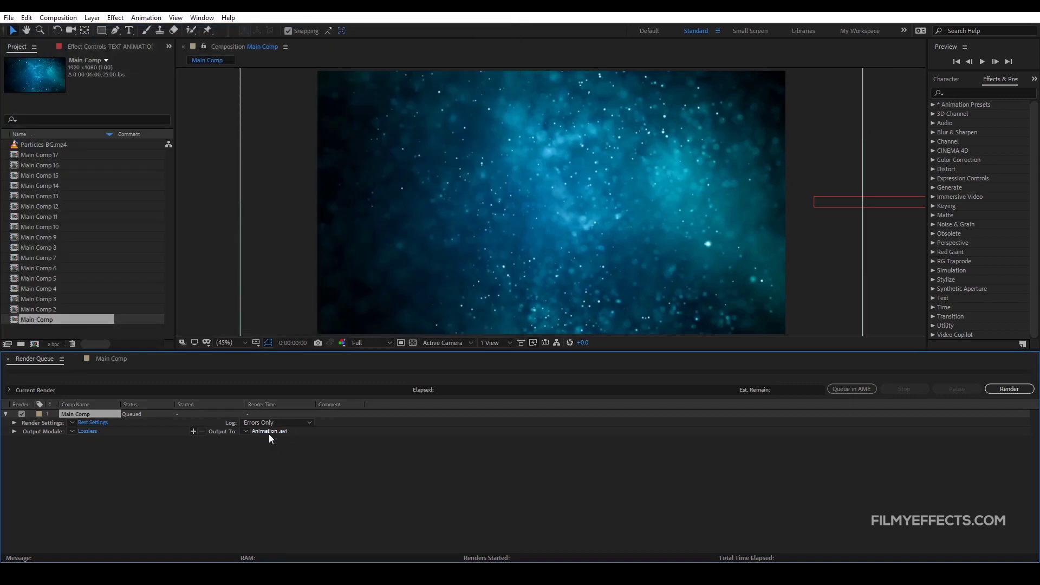
# Configure the queued Main Comp's render settings with the quality set to Best
pyautogui.click(92, 423)
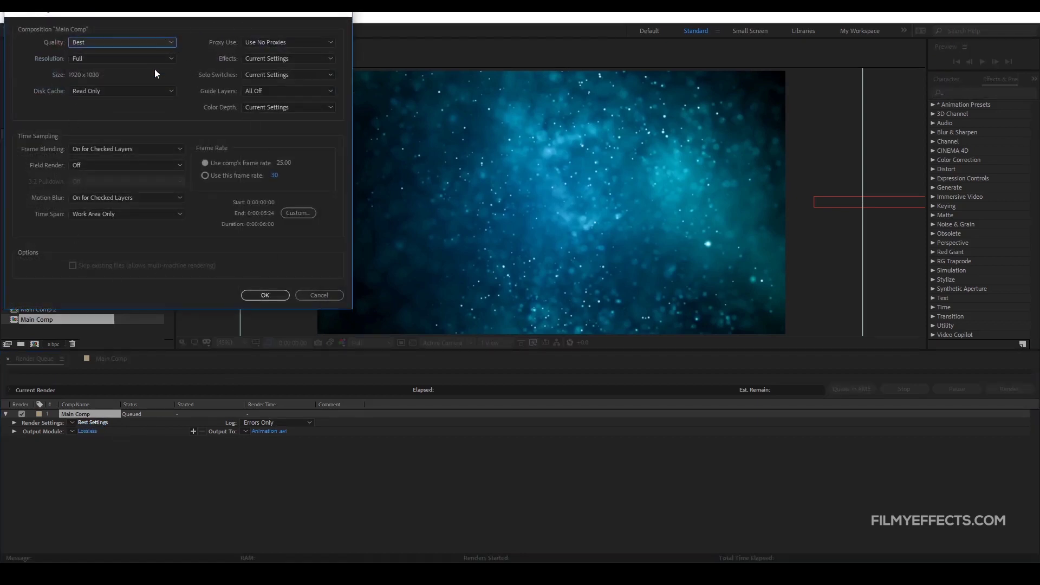
pyautogui.click(73, 41)
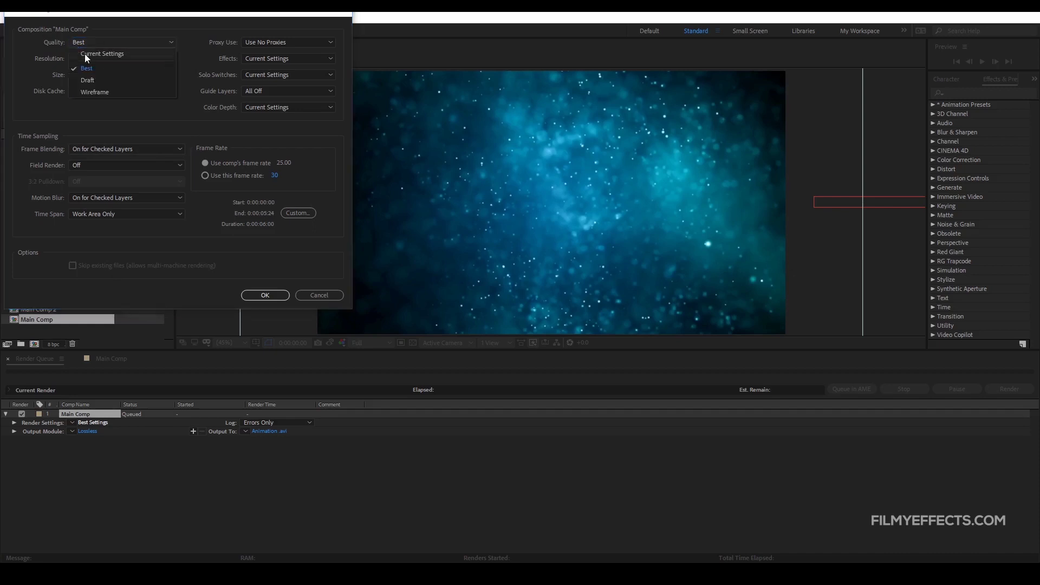
pyautogui.click(89, 68)
pyautogui.click(274, 296)
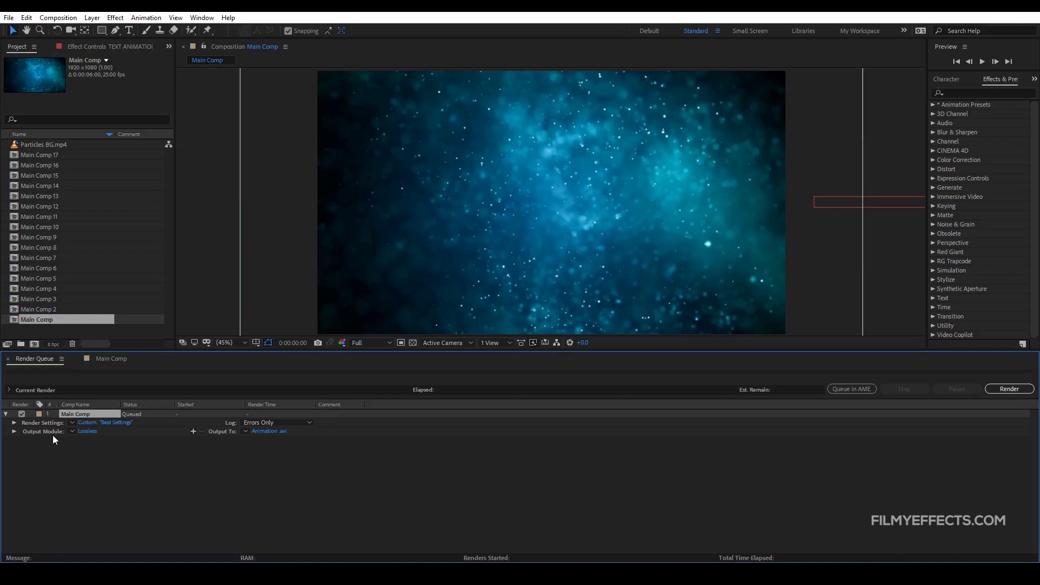
# Set the output module format of the queued Main Comp to QuickTime and start the render
pyautogui.click(85, 432)
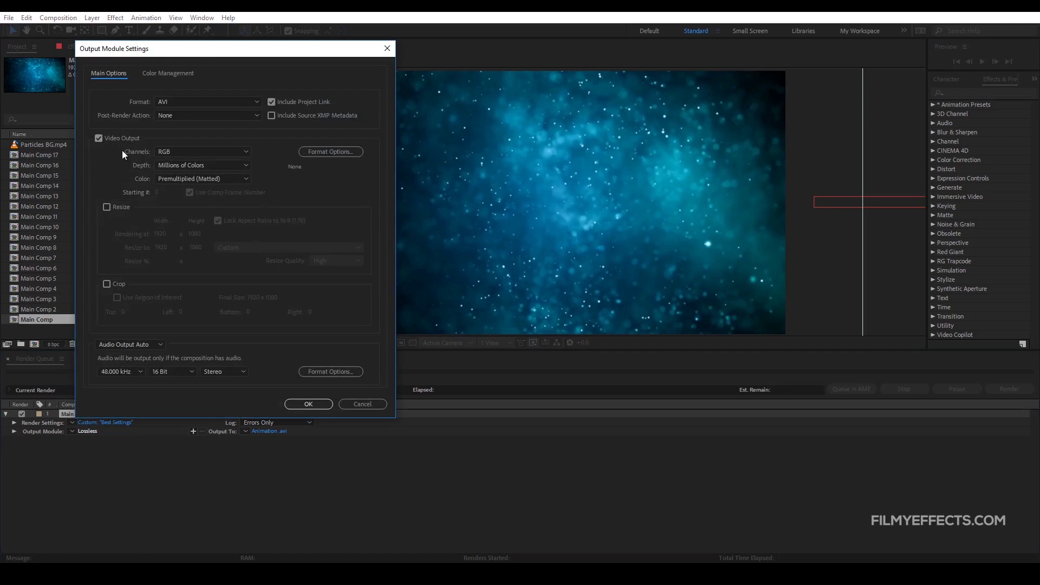
pyautogui.click(179, 101)
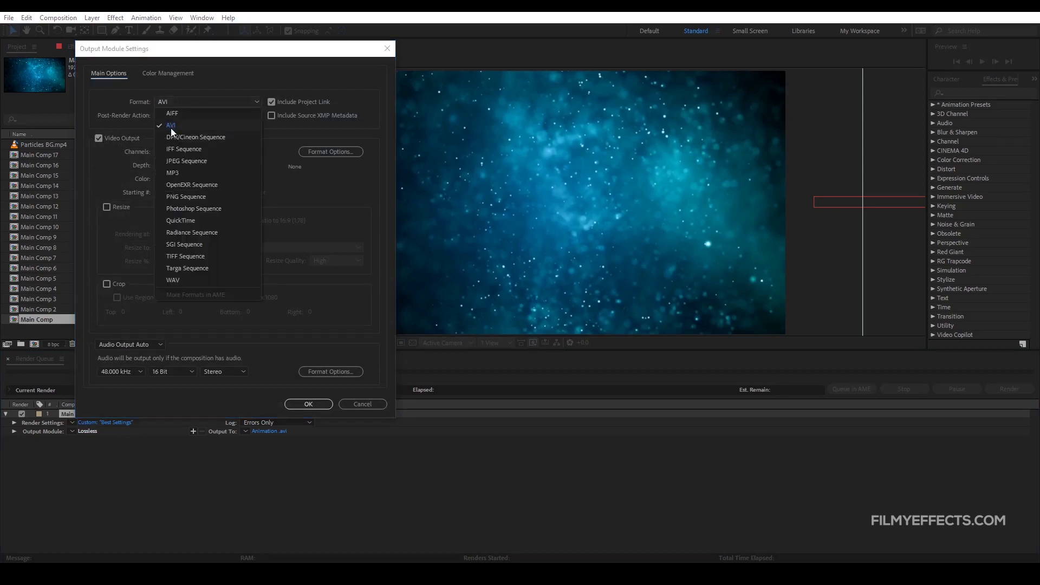
pyautogui.click(187, 221)
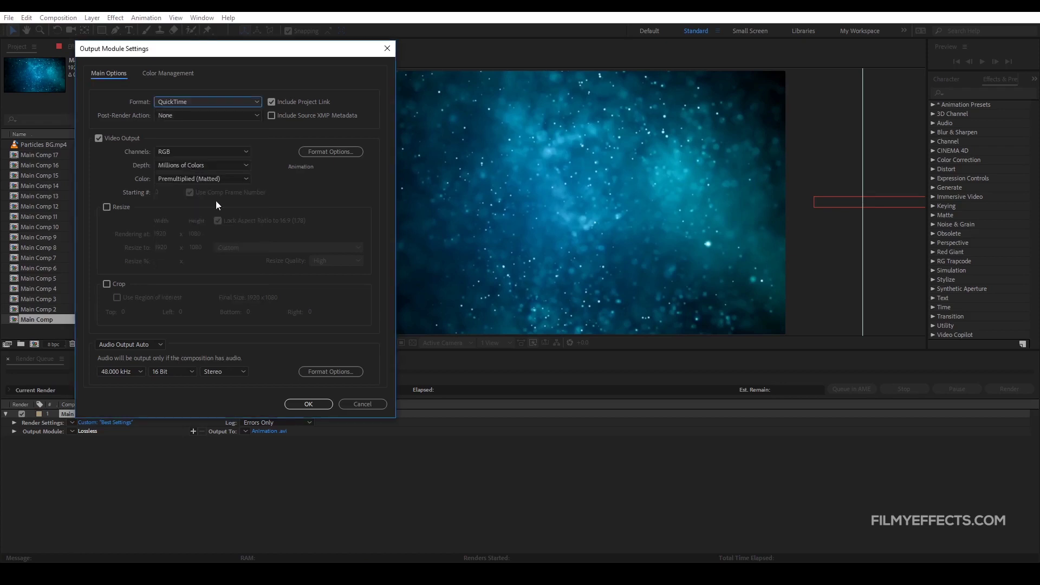
pyautogui.click(183, 102)
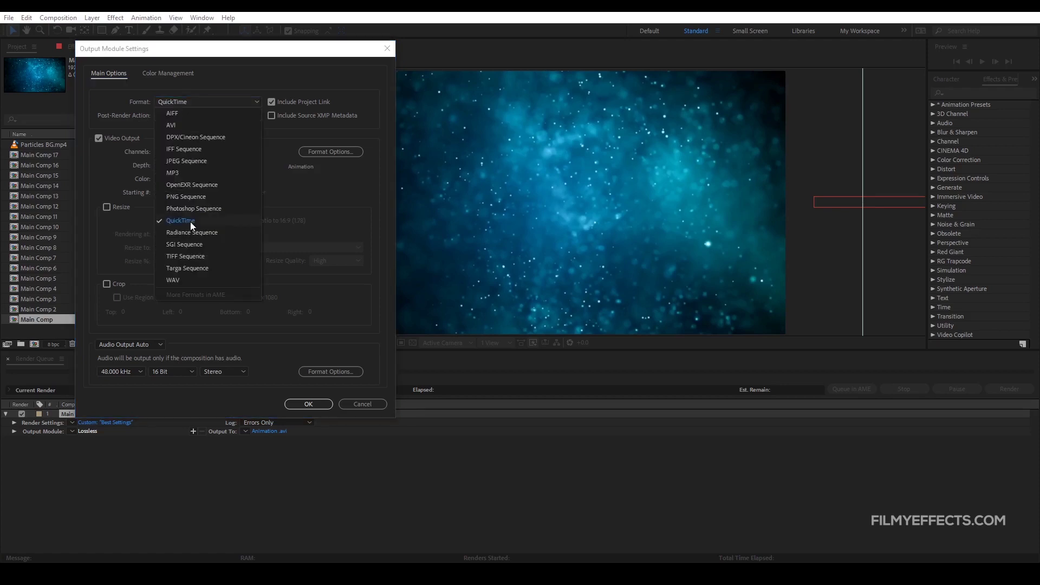
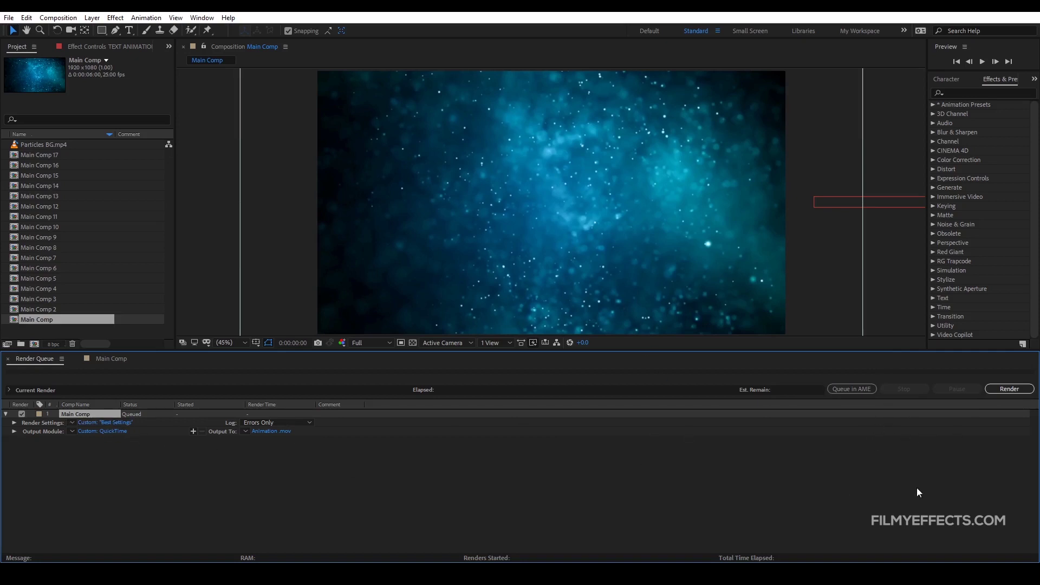
pyautogui.click(1011, 389)
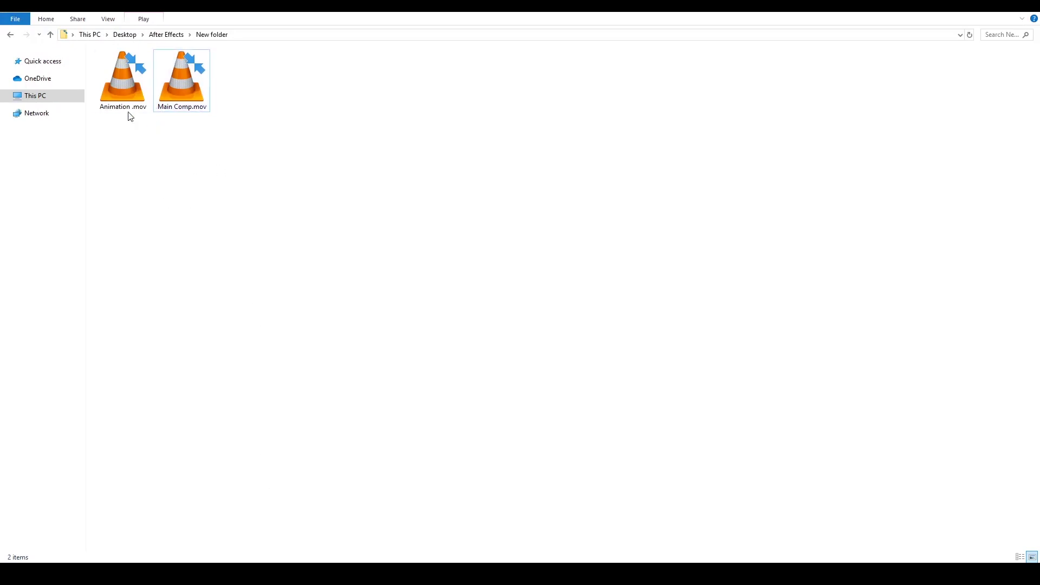
# Play the rendered Animation .mov from the output folder in File Explorer, and return to the After Effects render queue
pyautogui.click(97, 94)
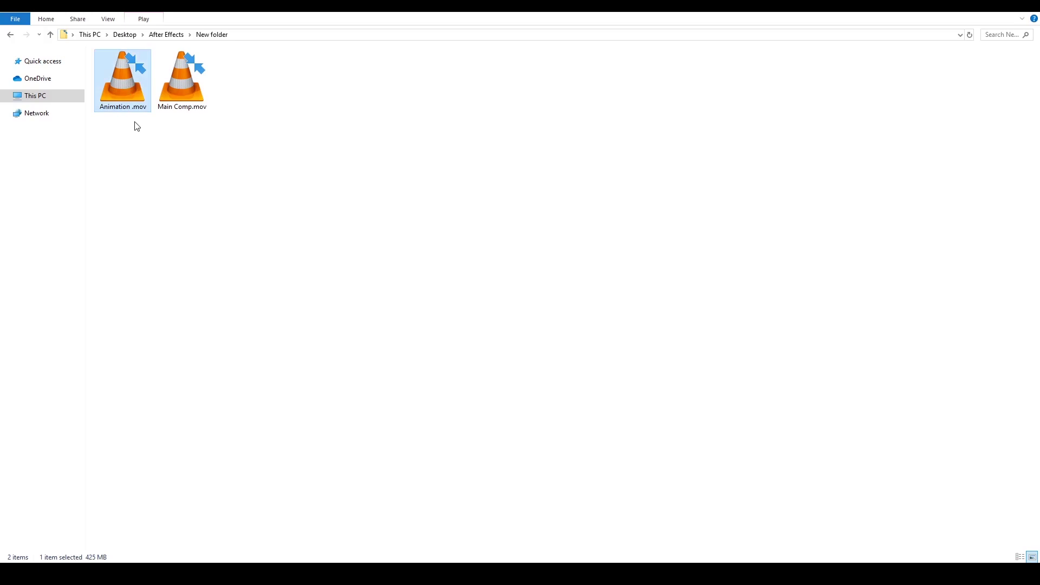
pyautogui.doubleClick(126, 96)
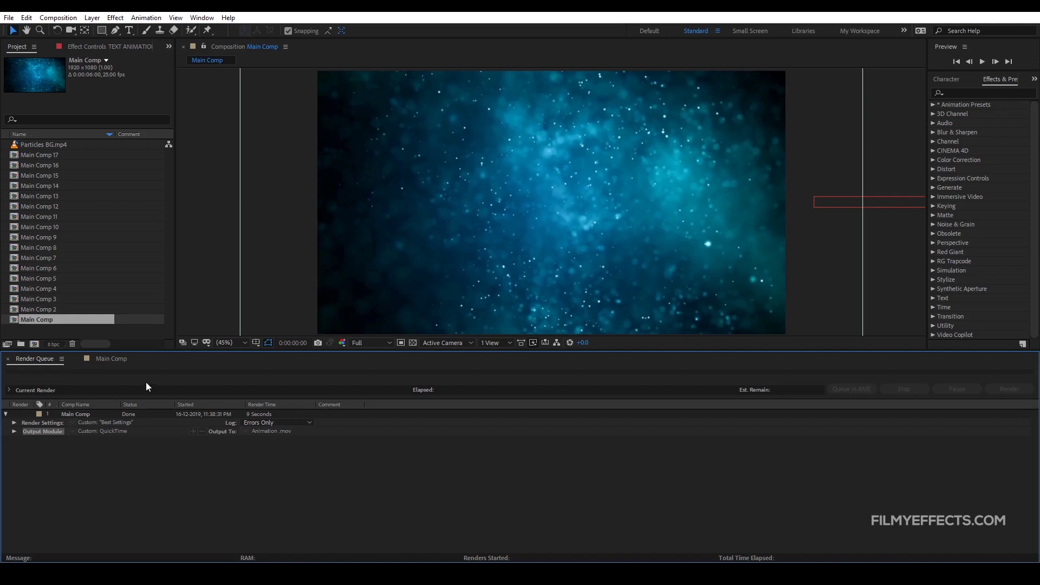
pyautogui.click(104, 467)
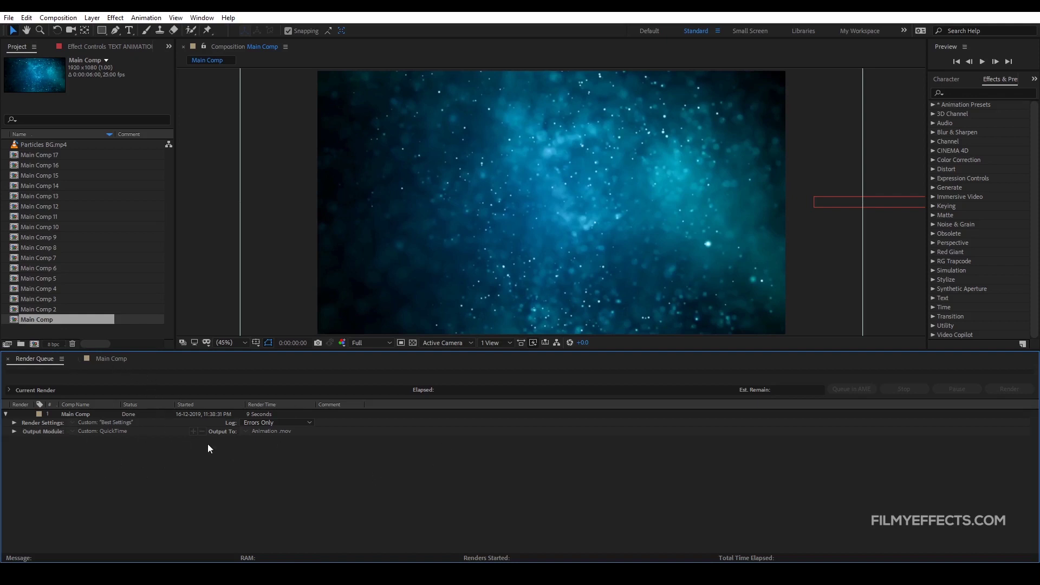